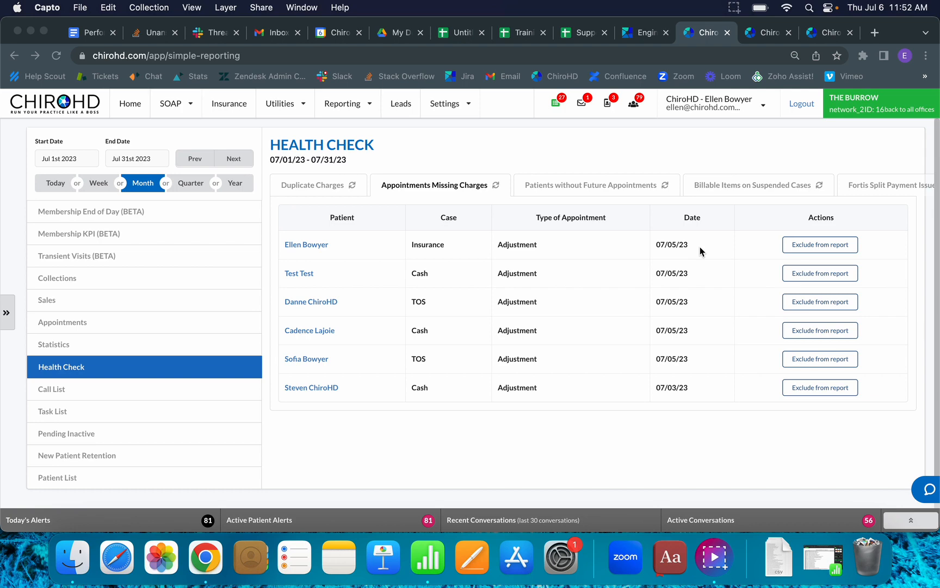
Leave The Burrow office for the network_2 level and open the Tracking / Reporting Configuration in its system configuration
click(882, 108)
click(882, 108)
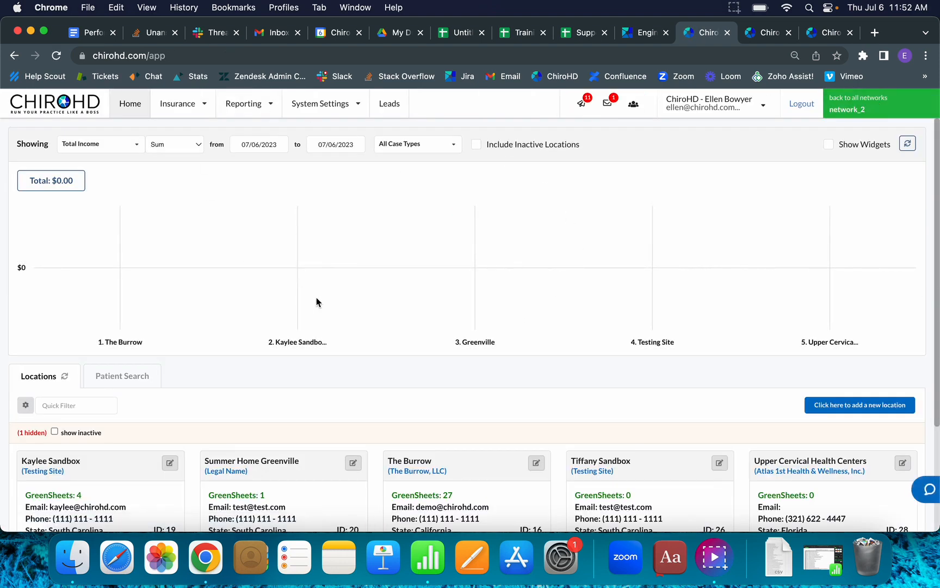
click(346, 115)
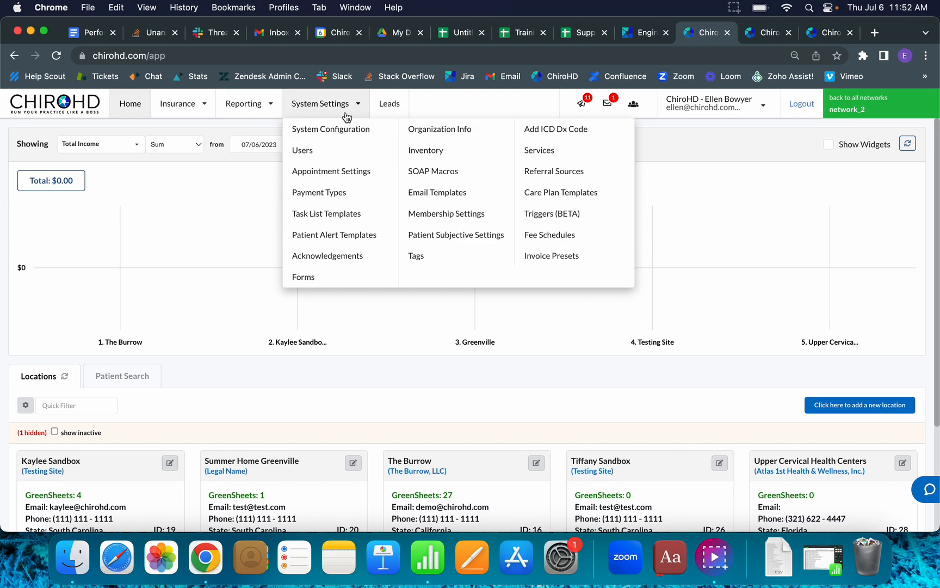
click(345, 137)
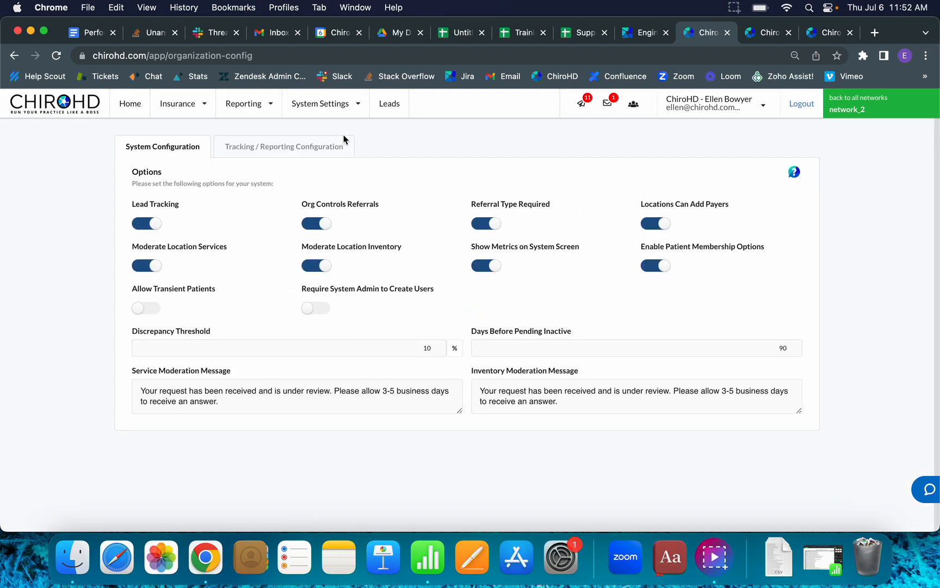
click(336, 150)
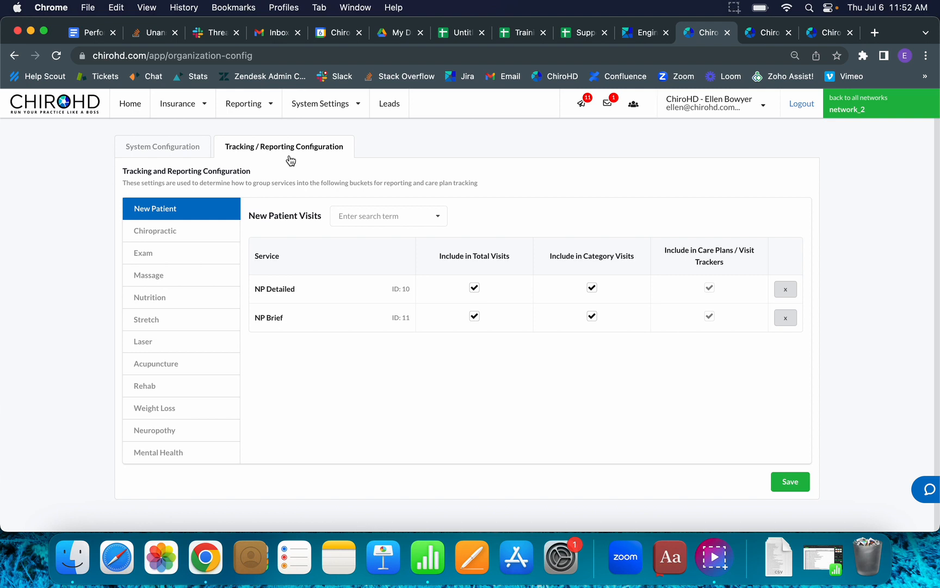
Review the New Patient, Chiropractic and Exam service groupings and read the explanations of the total, category and care plan visit columns
click(172, 233)
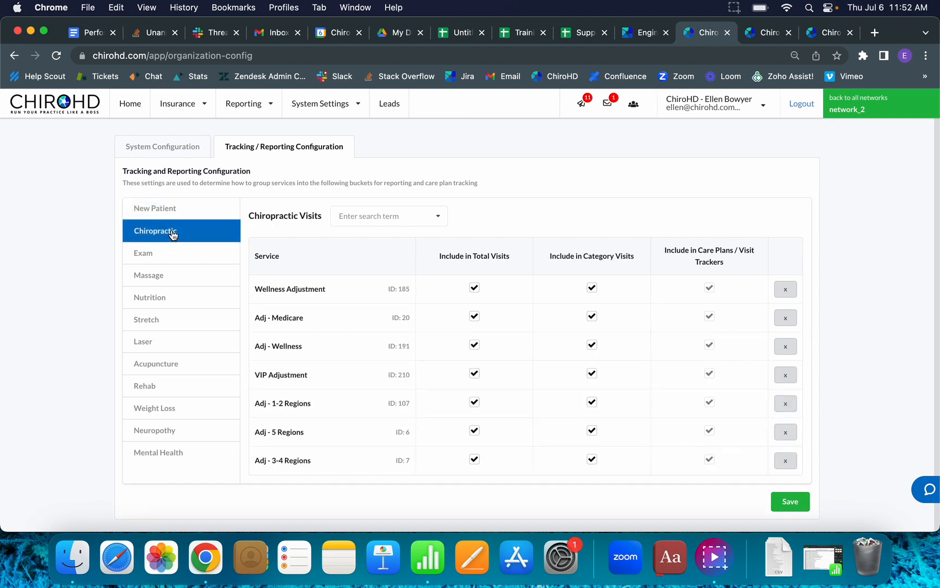
click(199, 218)
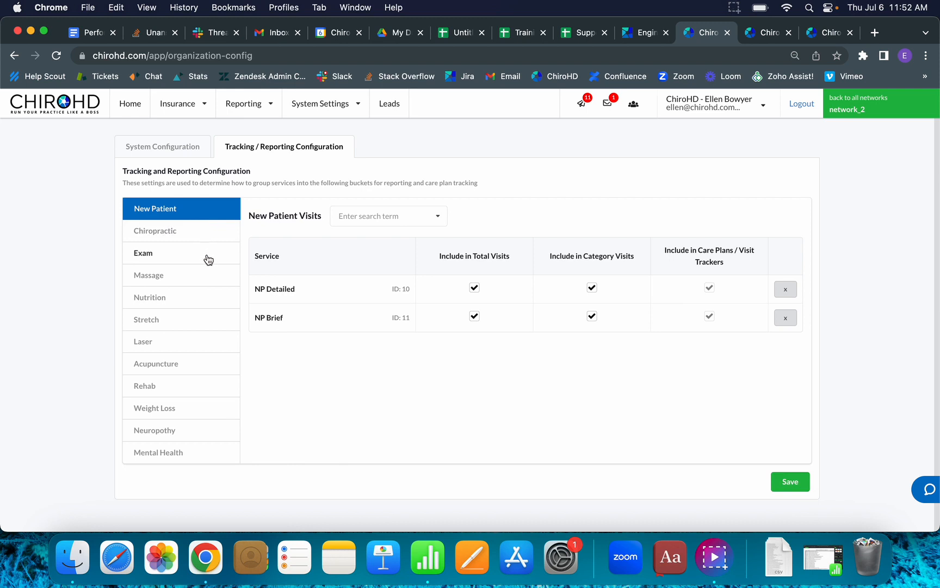
click(208, 260)
click(189, 216)
click(194, 232)
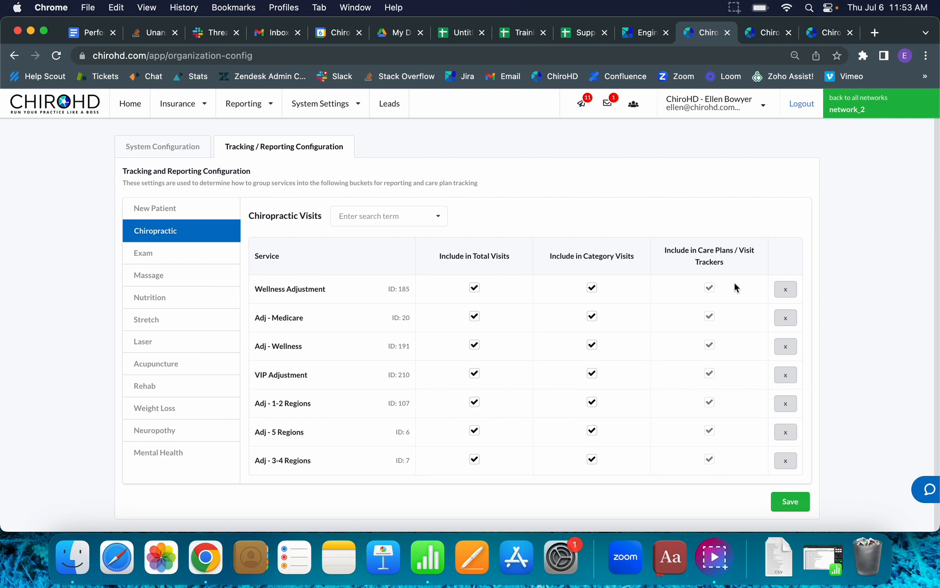
mouse_move(476, 255)
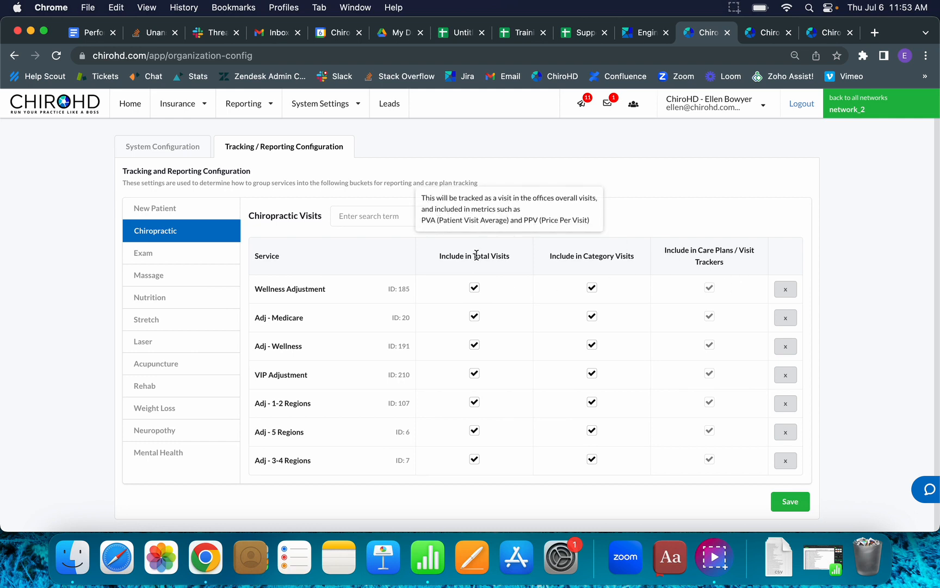
mouse_move(578, 261)
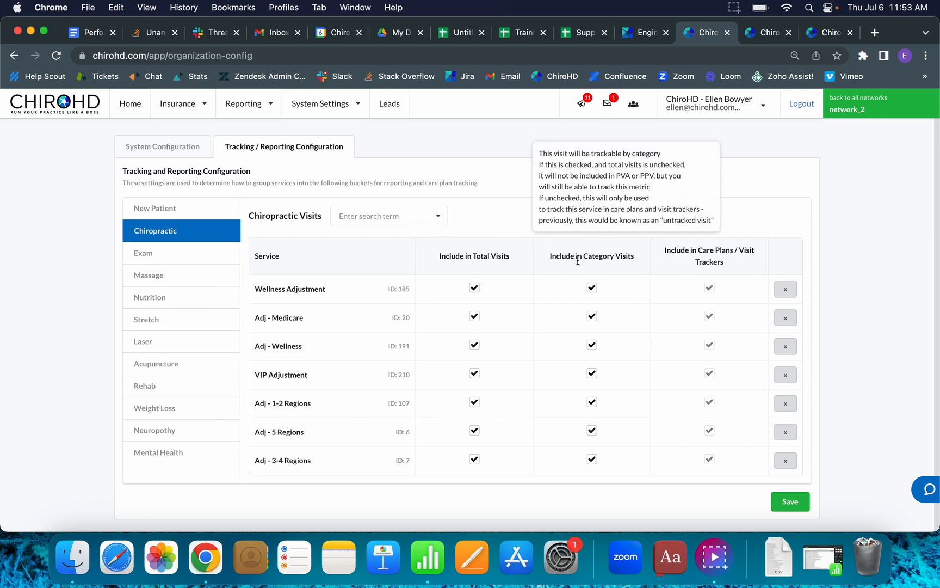
mouse_move(735, 255)
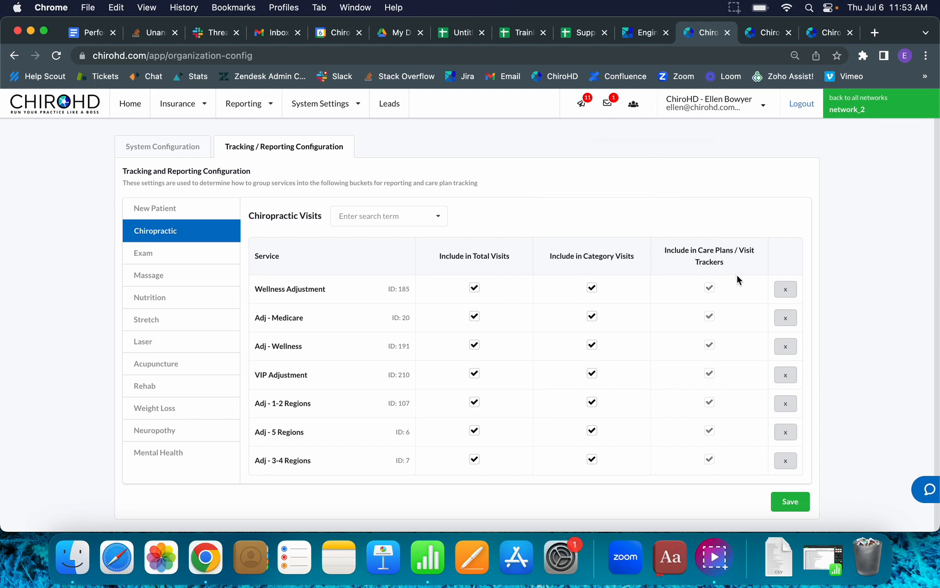
mouse_move(739, 275)
Search the services available for Chiropractic Visits for "adj" without adding one
click(304, 115)
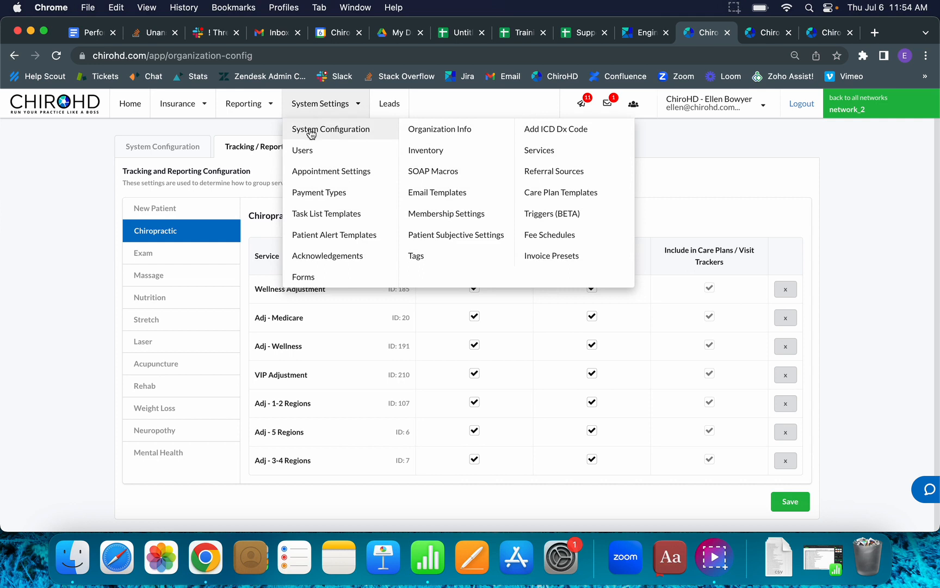
click(240, 153)
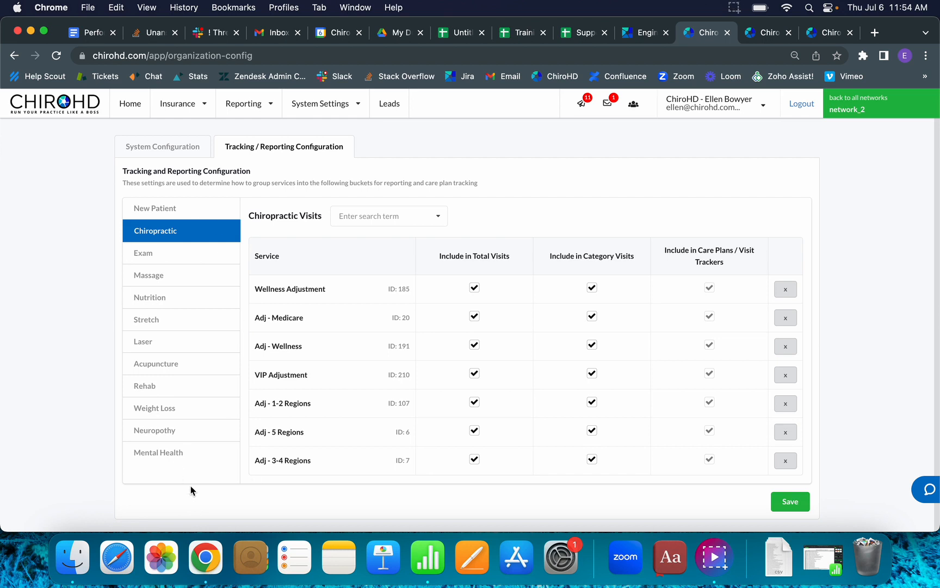
click(399, 220)
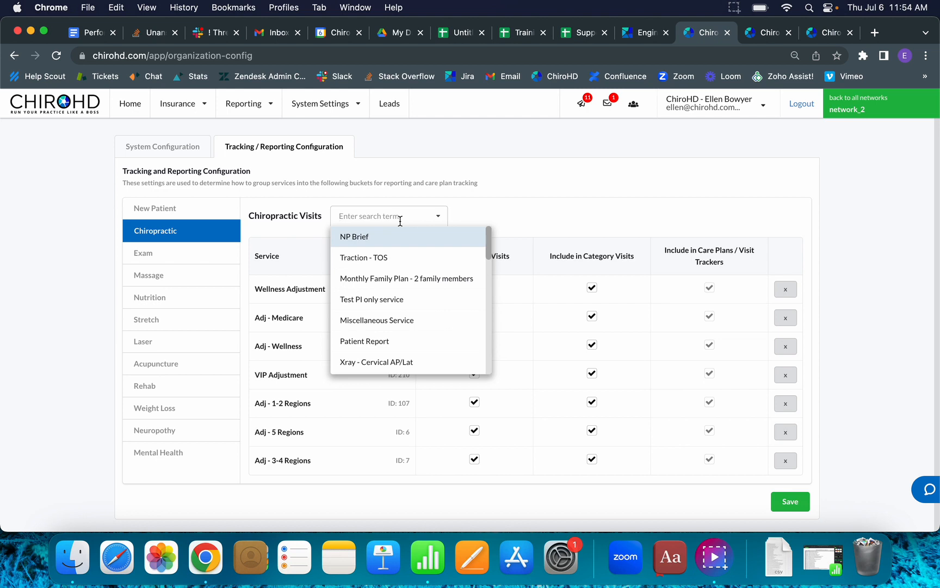
text(adj)
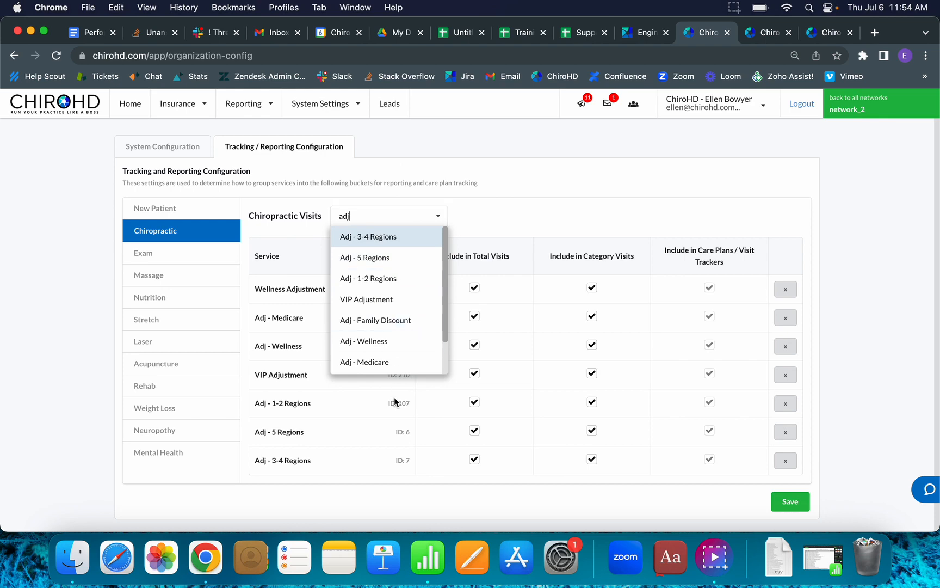
click(520, 203)
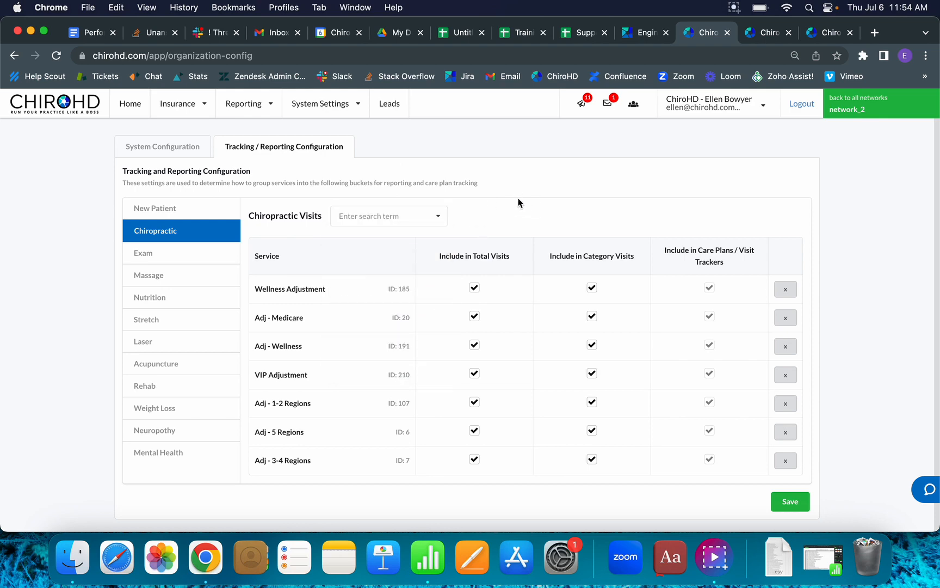
Open the network's Appointment Settings and expand the list of appointment types
click(346, 109)
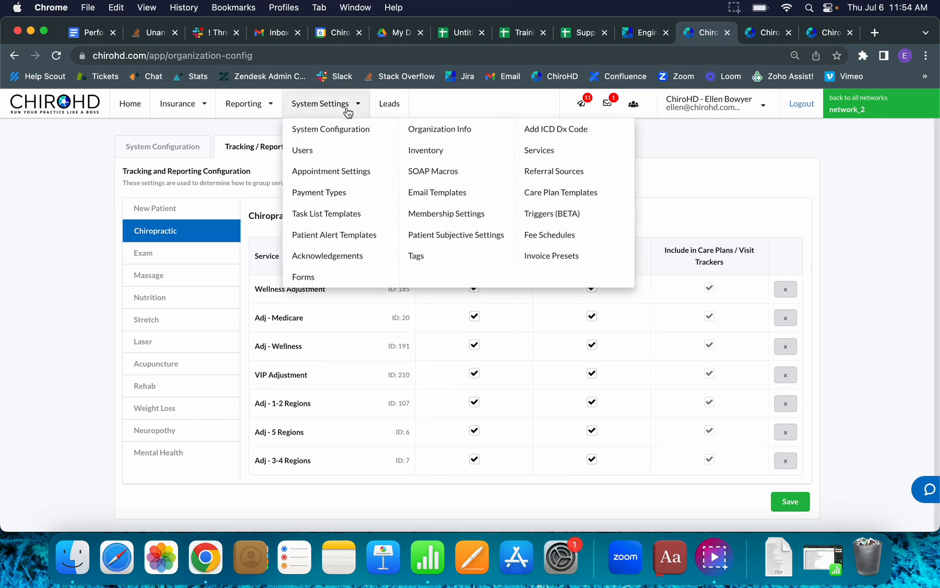
click(350, 183)
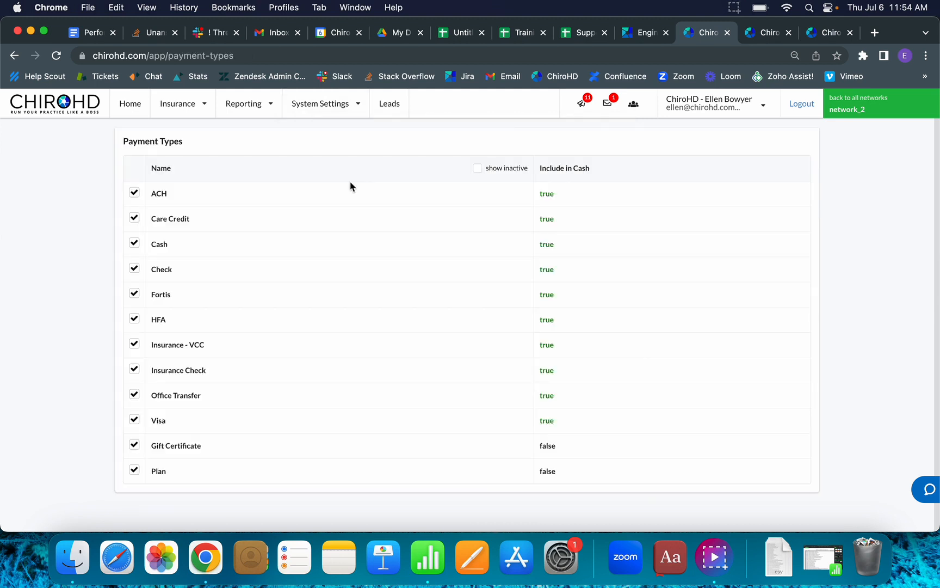
click(335, 109)
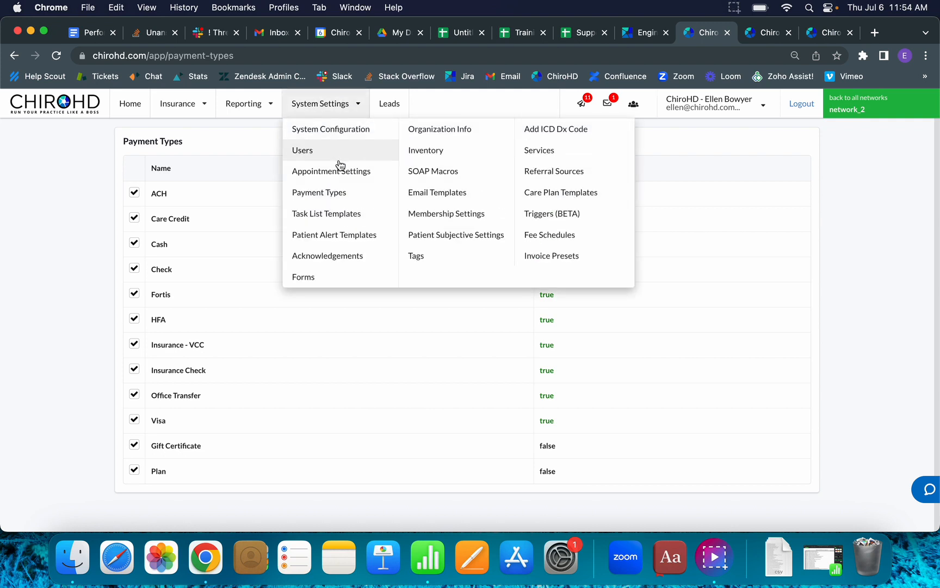
click(342, 177)
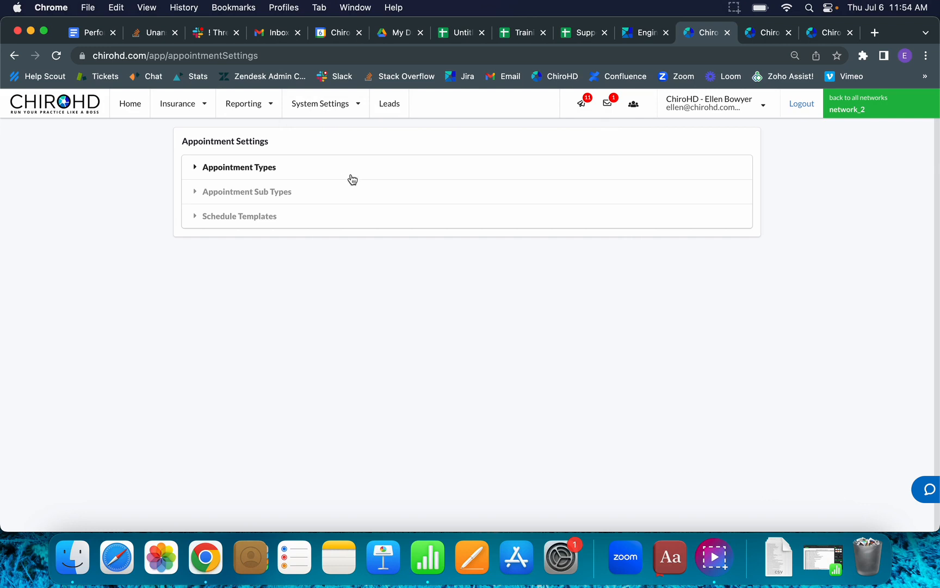
click(364, 175)
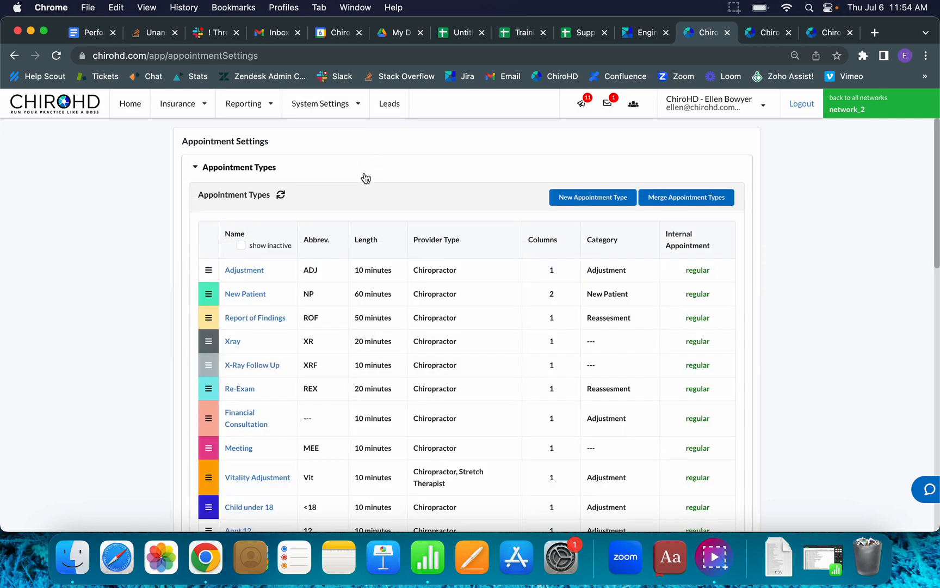
Add Chiropractic Visit as a valid charge type for the Adjustment appointment type and save it
click(252, 278)
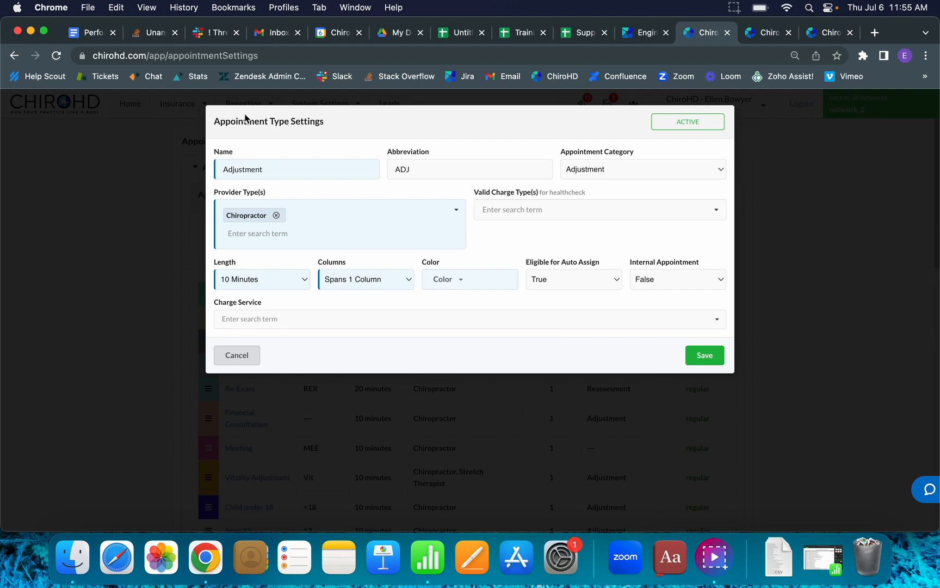
click(619, 212)
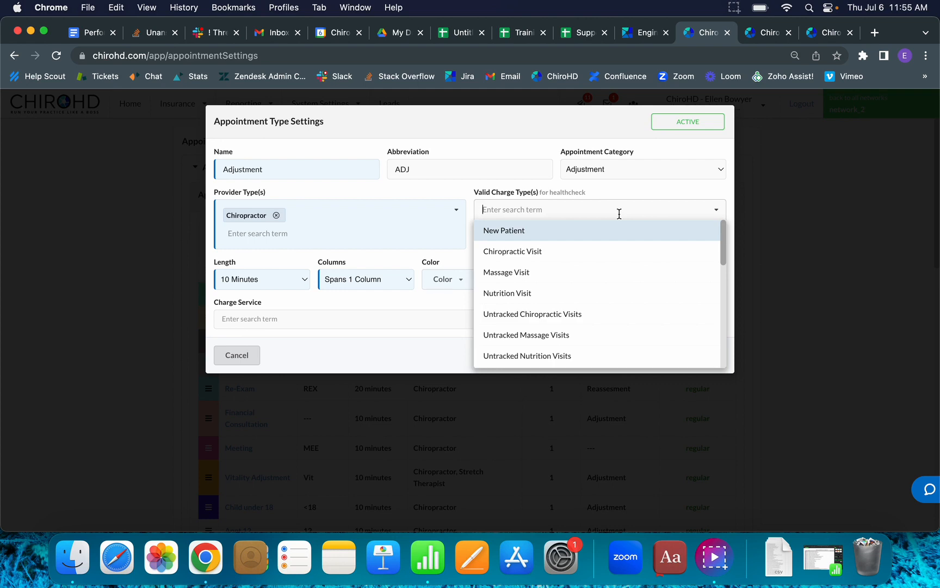
click(609, 250)
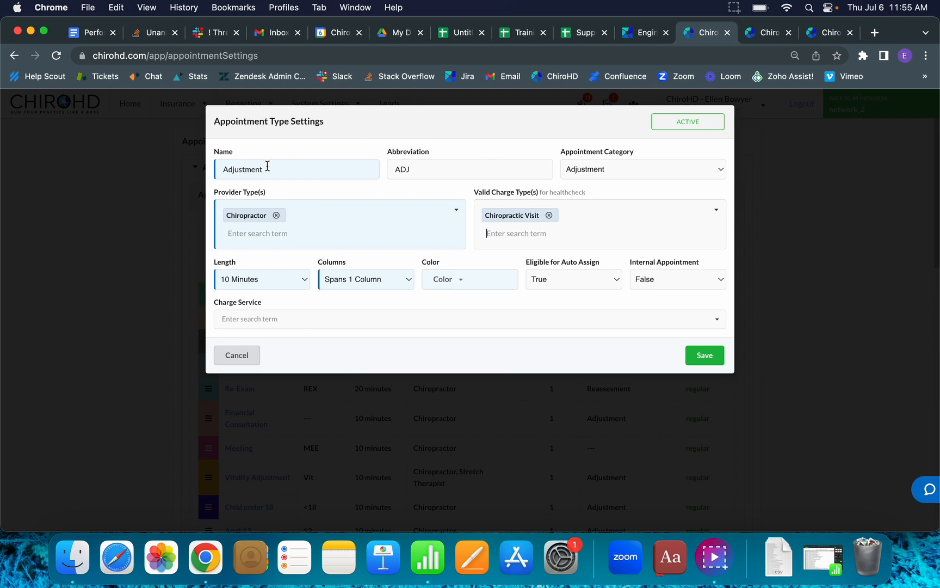
click(704, 359)
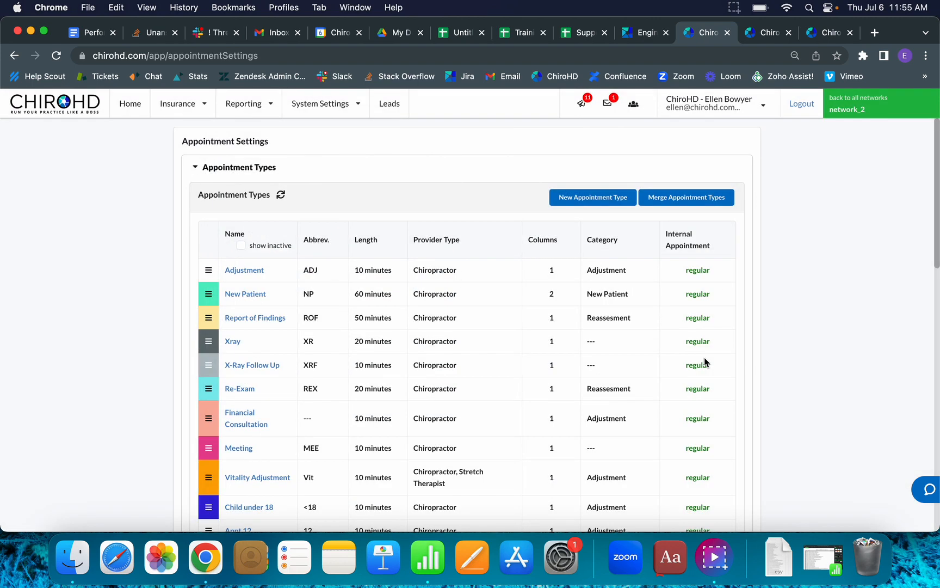
Check the valid charge type of the New Patient appointment type and save its settings
click(262, 294)
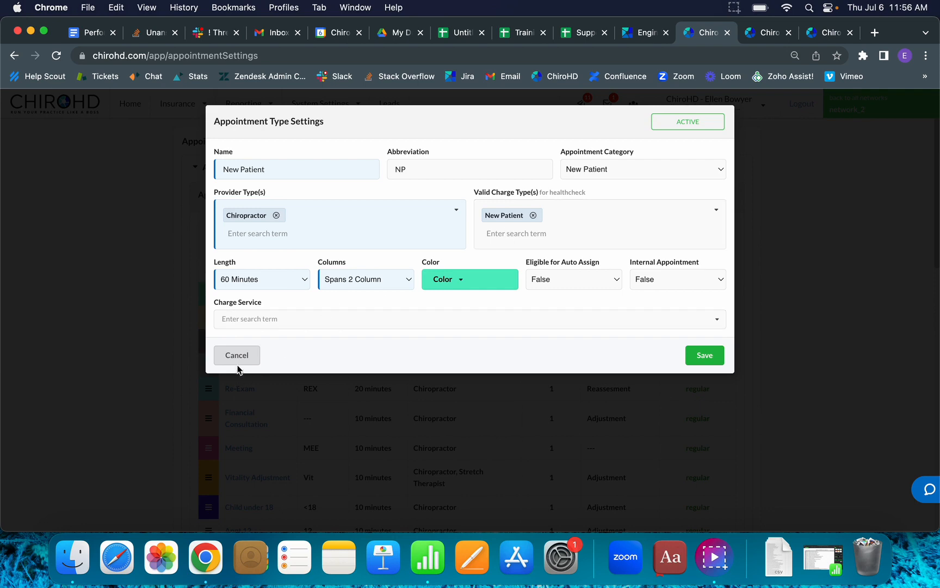
click(707, 355)
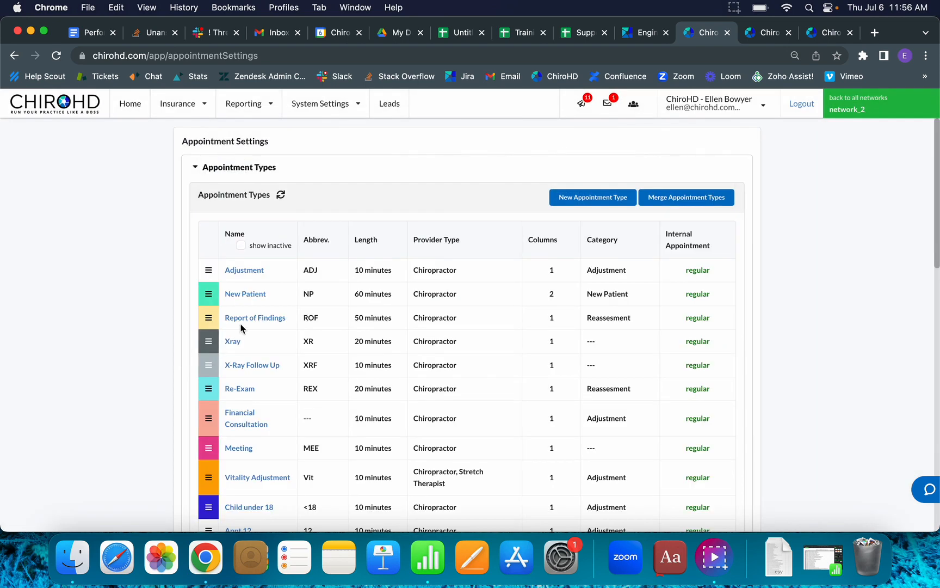
Add Exam as a valid charge type for the Re-Exam appointment type and save it
click(251, 389)
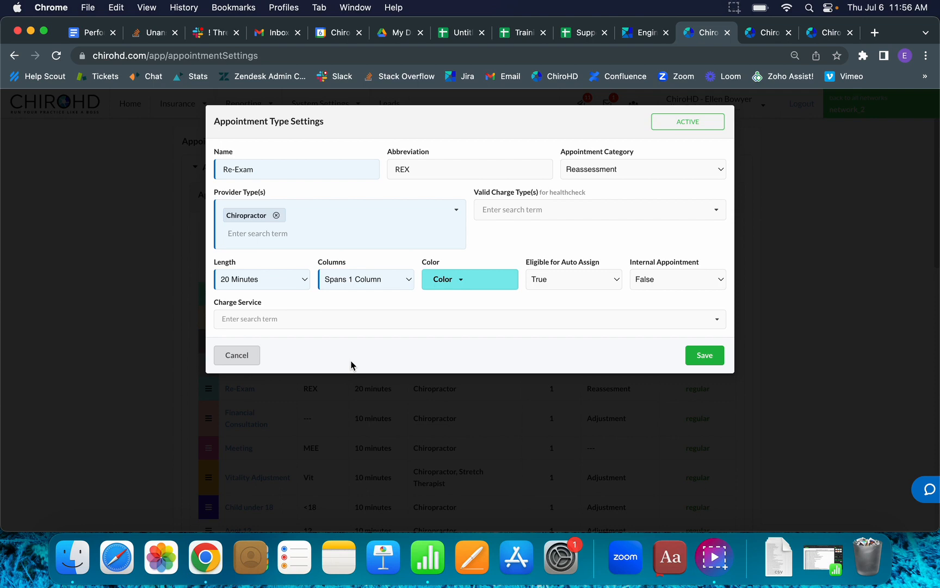
click(572, 206)
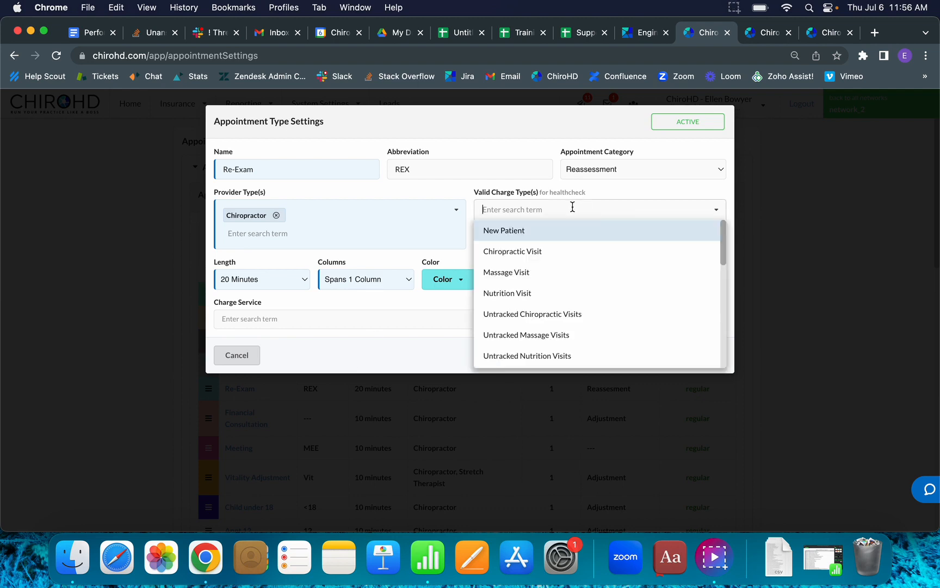
text(ex)
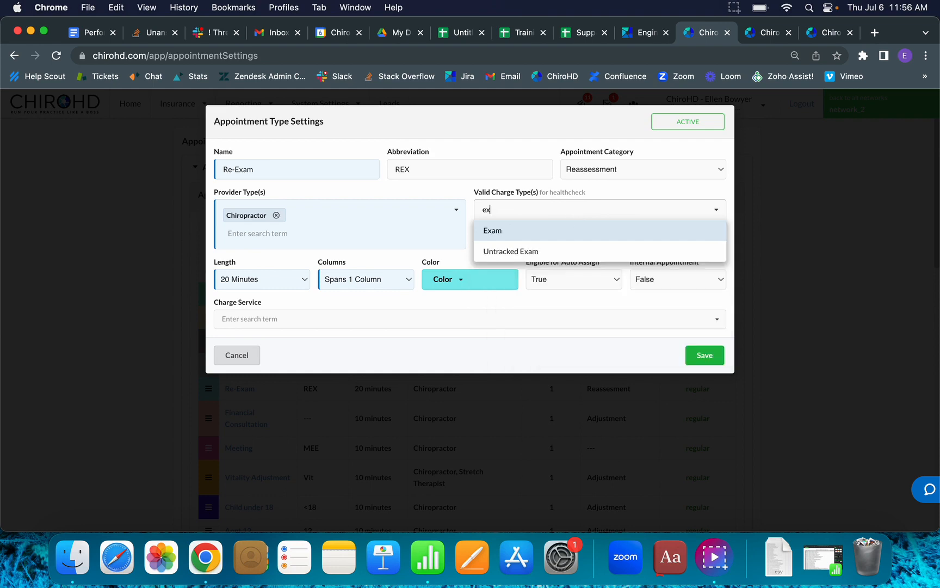
click(527, 235)
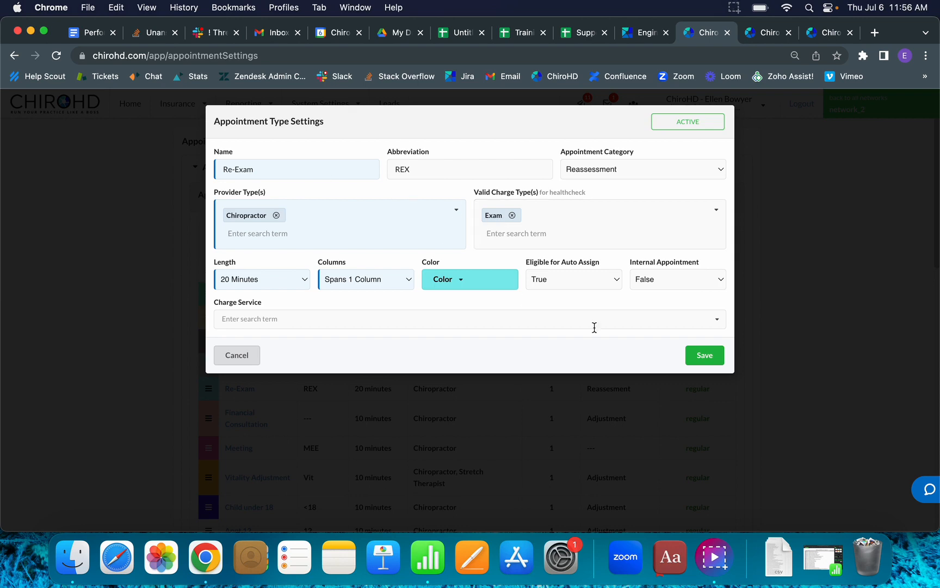
click(707, 359)
Add Acupuncture Visits as a valid charge type for the acupuncture test appointment type and save it
scroll(380, 340, down, 10)
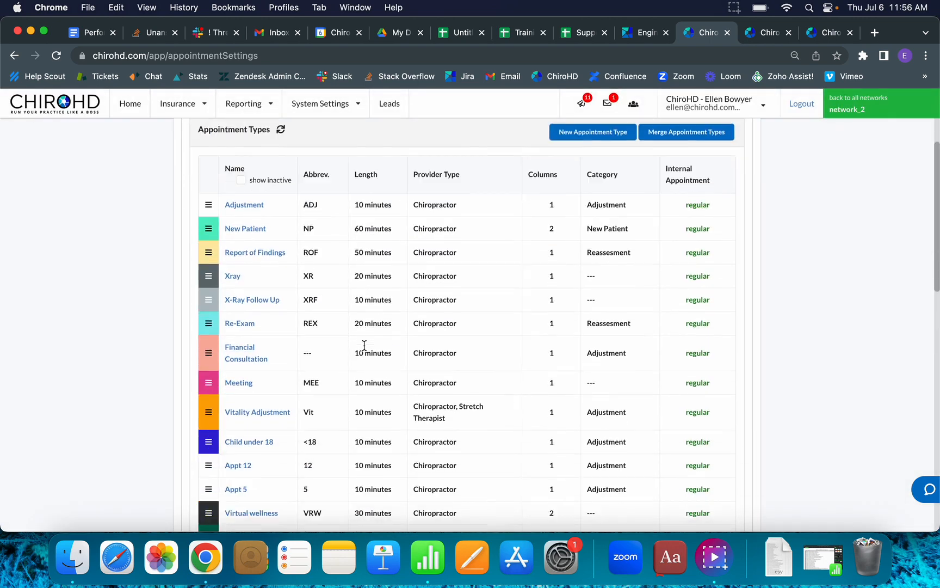
click(273, 438)
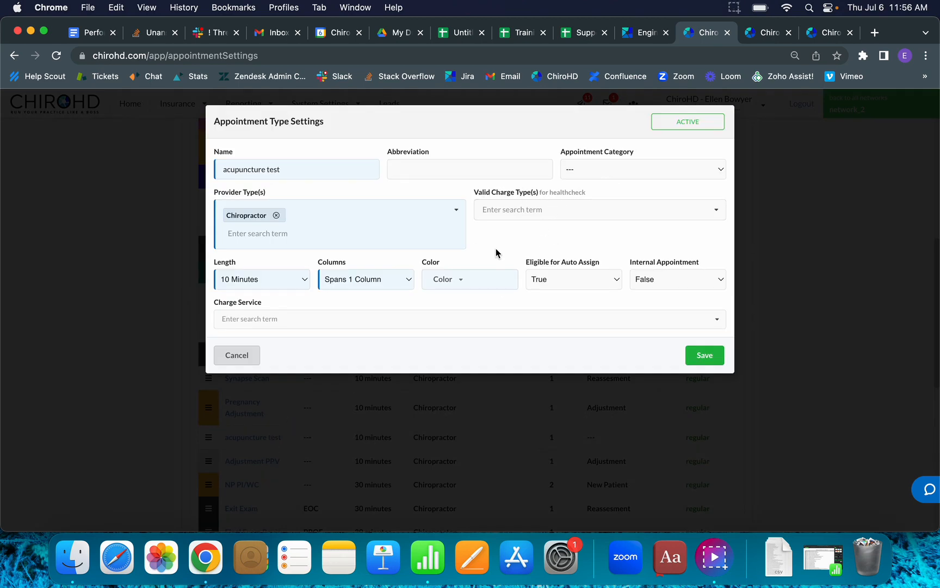
click(514, 211)
text(acu)
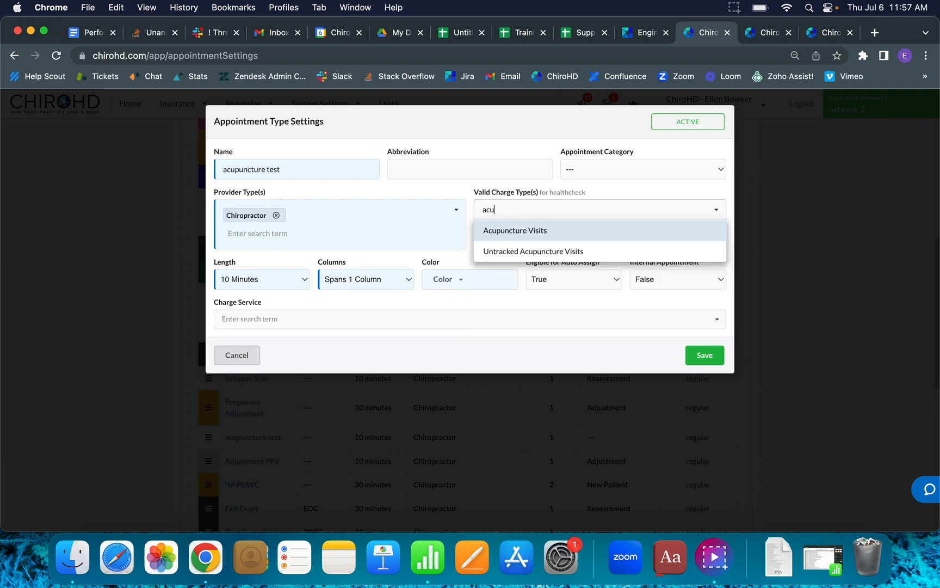
click(546, 233)
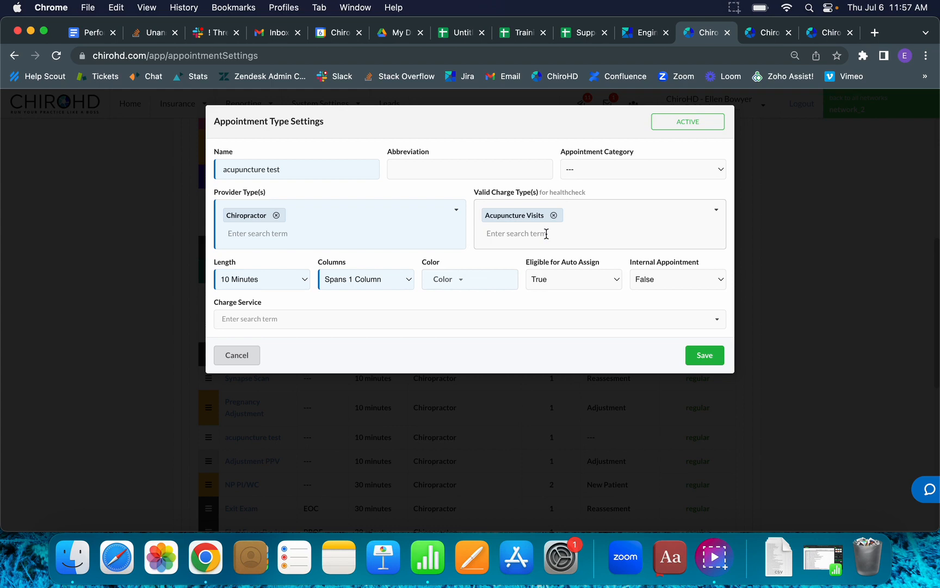
click(705, 355)
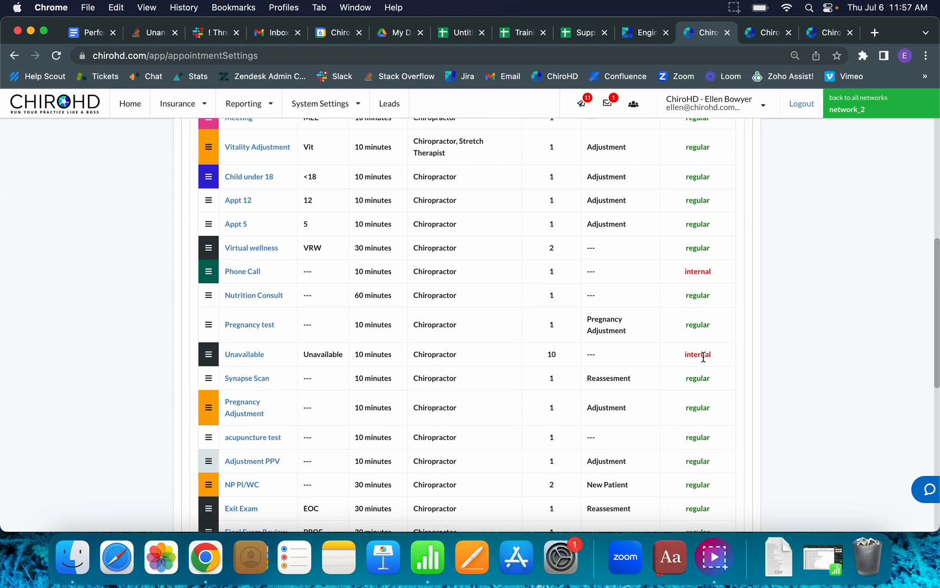
Return to the Tracking / Reporting Configuration in the network's system configuration to view the New Patient services
scroll(350, 281, up, 5)
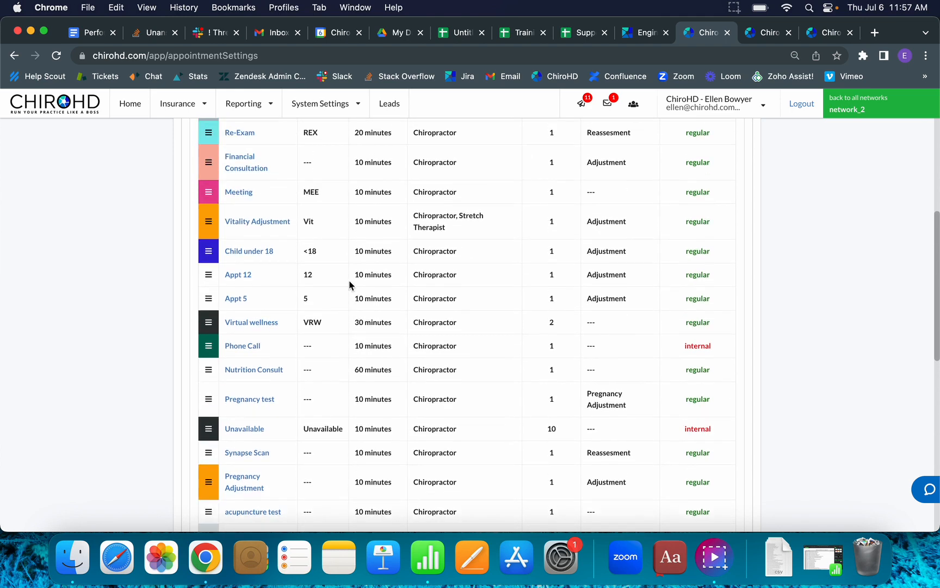
scroll(268, 354, up, 7)
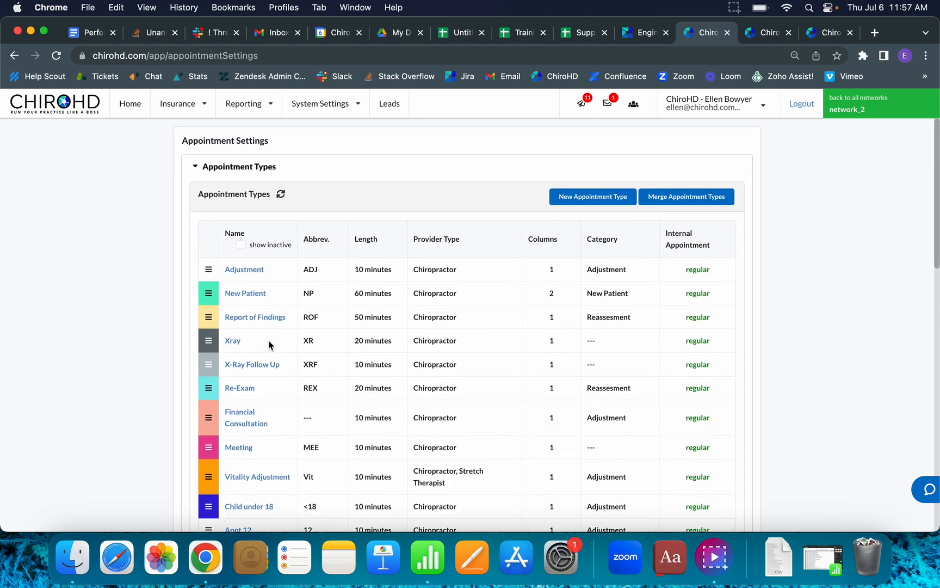
click(326, 104)
click(327, 129)
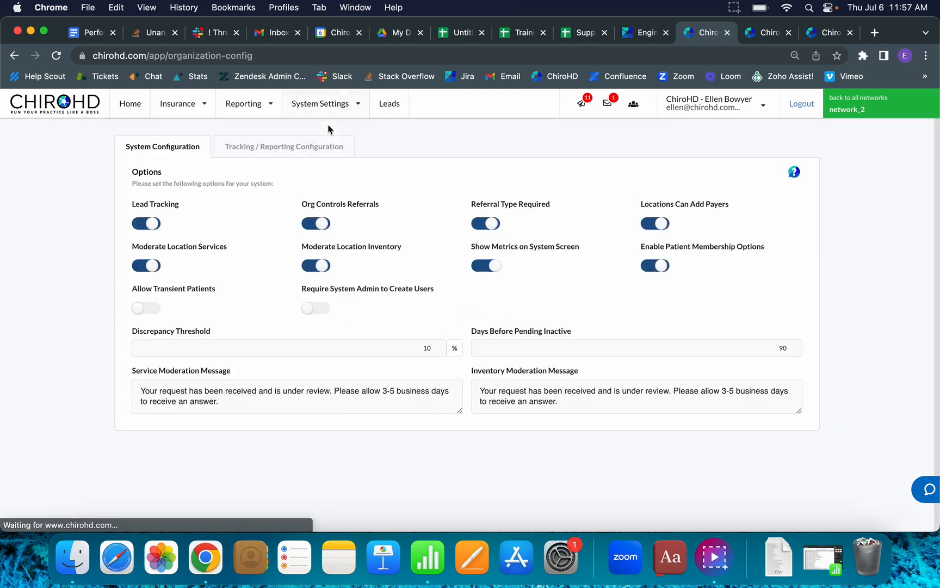
click(291, 147)
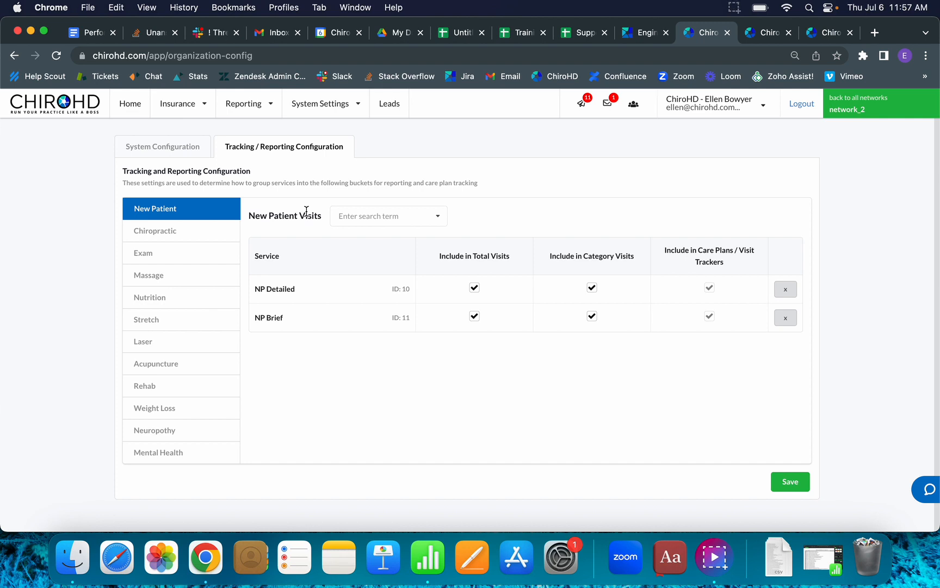
click(734, 8)
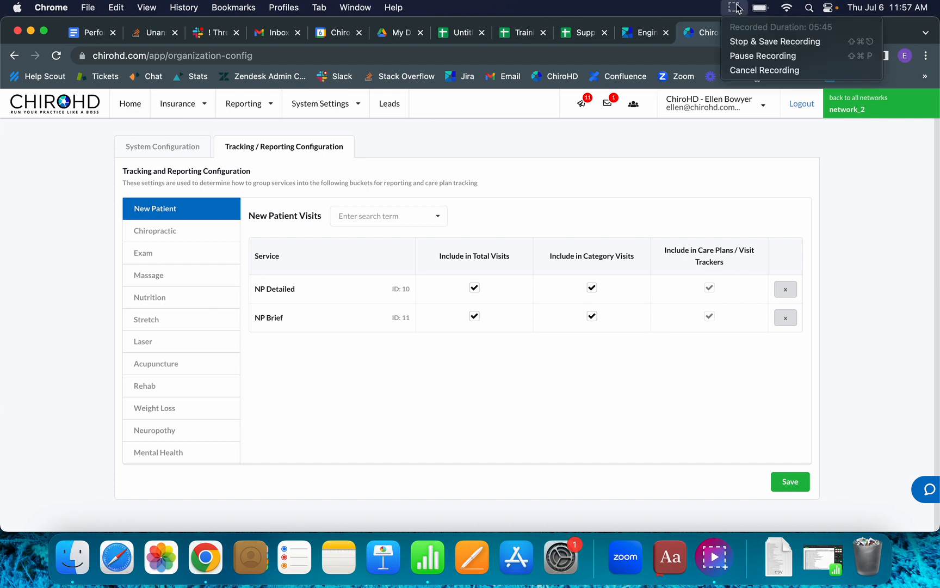